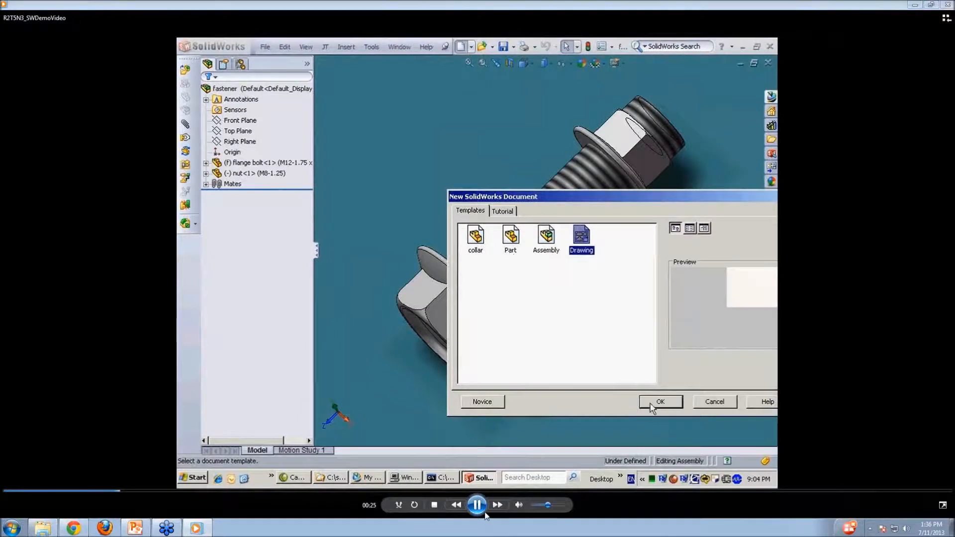
Rewind the SolidWorks demo video to 00:00, restore the player window, play it and go full screen.
{"action": "left_click_drag", "start_coordinate": [112, 492], "coordinate": [5, 491]}
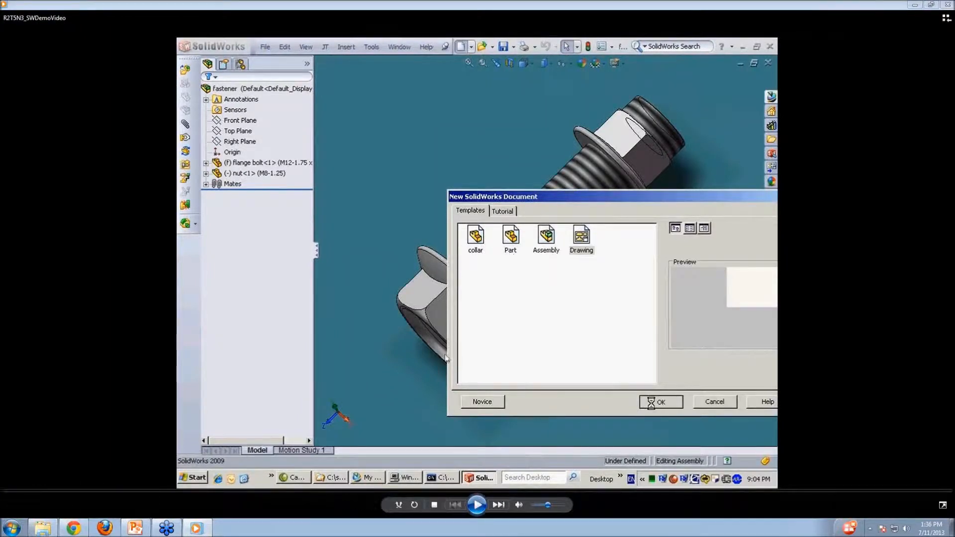
{"action": "left_click_drag", "start_coordinate": [733, 6], "coordinate": [458, 109]}
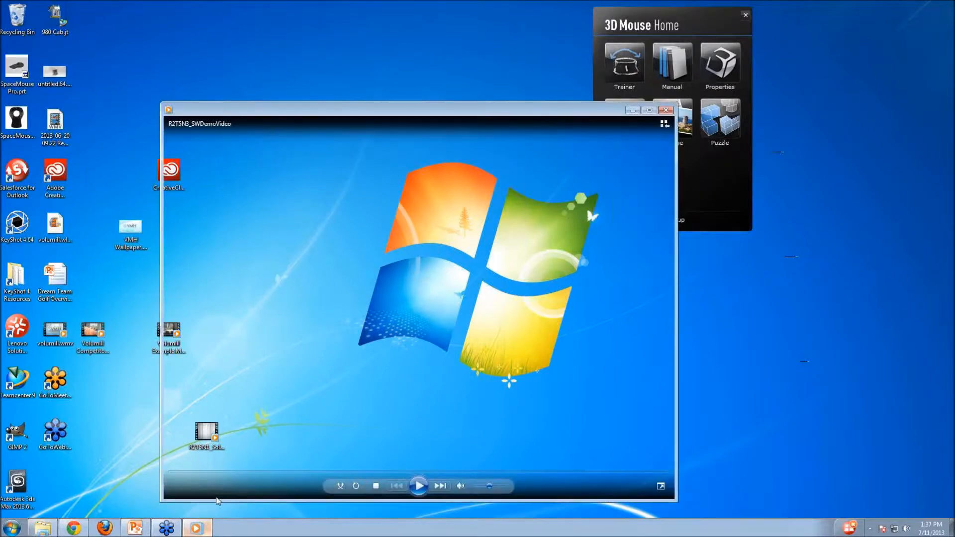
{"action": "left_click", "coordinate": [419, 486]}
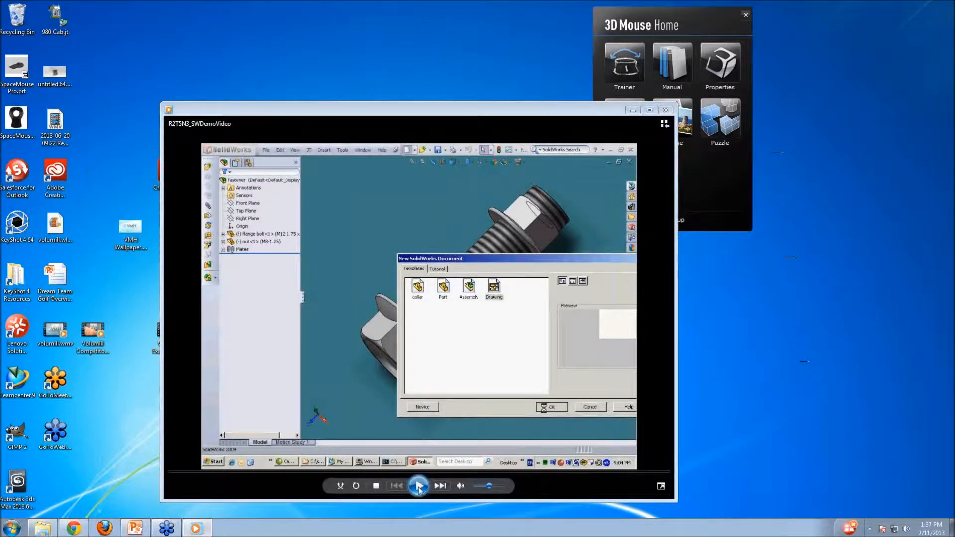
{"action": "left_click", "coordinate": [661, 486]}
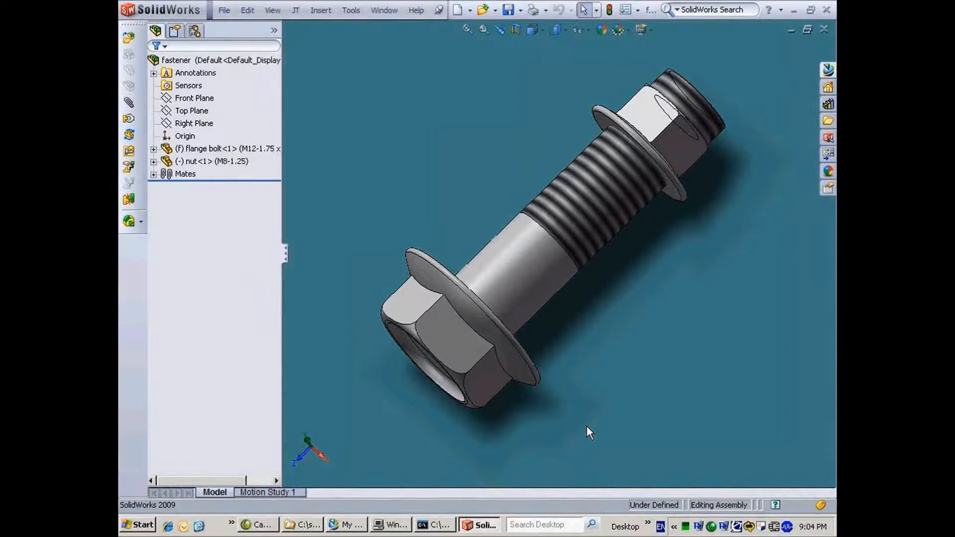
Create a new SolidWorks drawing on an A - Landscape sheet.
{"action": "left_click", "coordinate": [457, 10]}
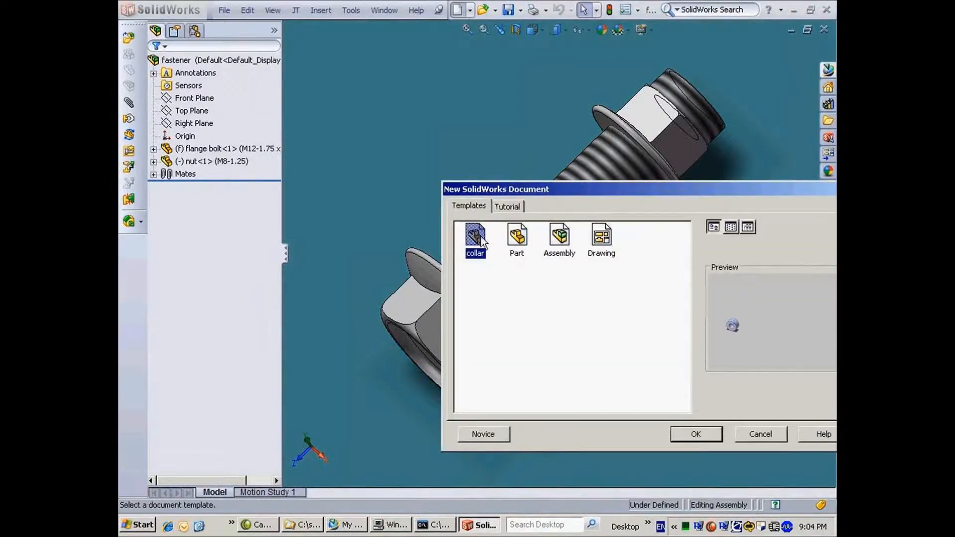
{"action": "left_click", "coordinate": [602, 236]}
{"action": "left_click", "coordinate": [684, 434]}
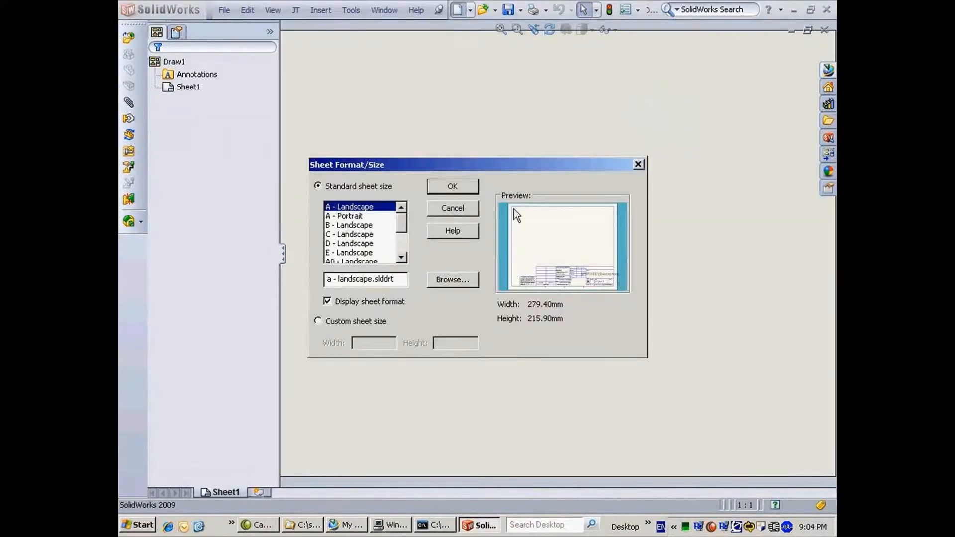
{"action": "left_click", "coordinate": [451, 187]}
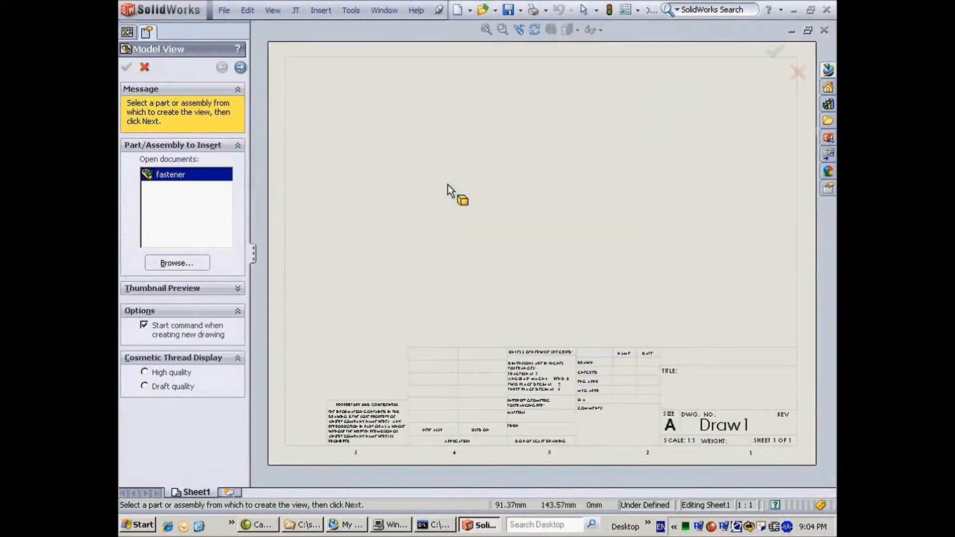
Load fastener.SLDASM and place the projected top, front, side and isometric views.
{"action": "left_click", "coordinate": [208, 261]}
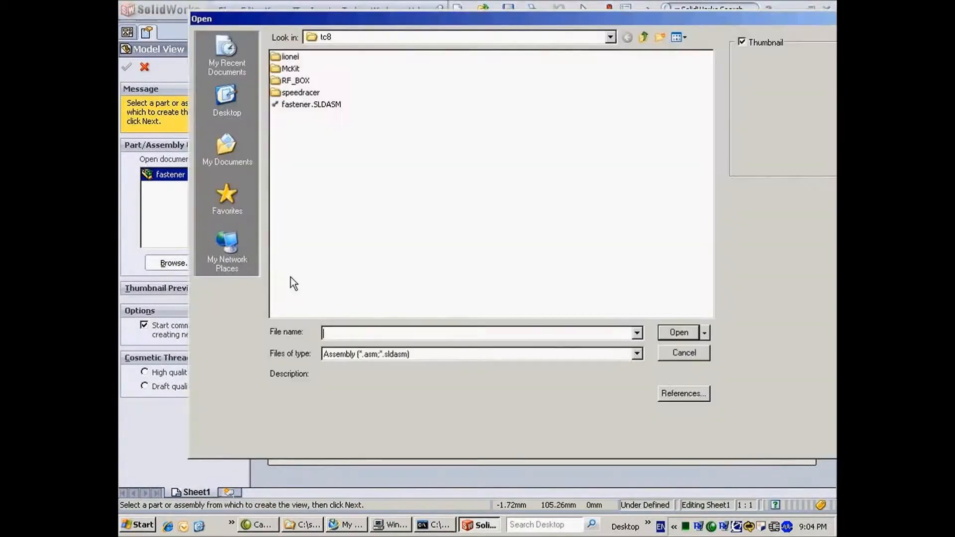
{"action": "left_click", "coordinate": [318, 105]}
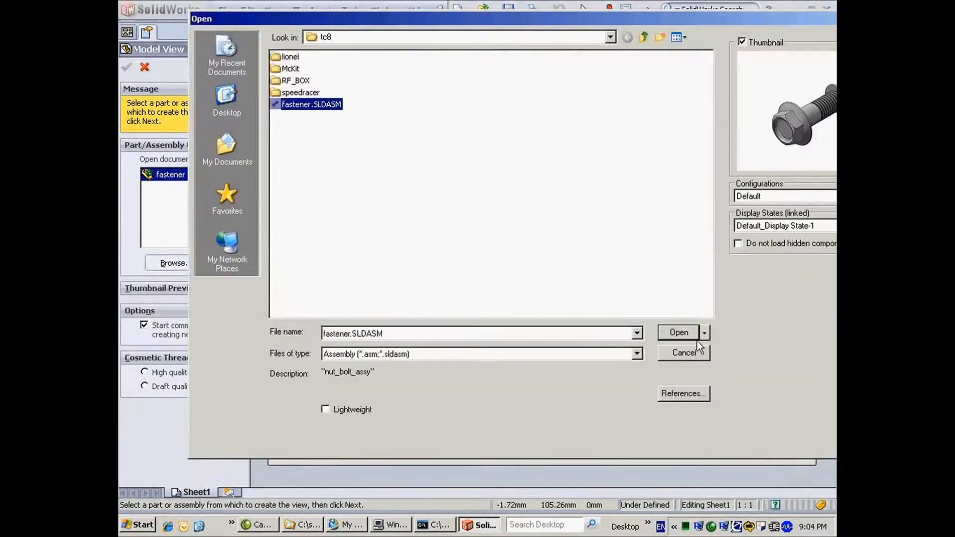
{"action": "left_click", "coordinate": [679, 331]}
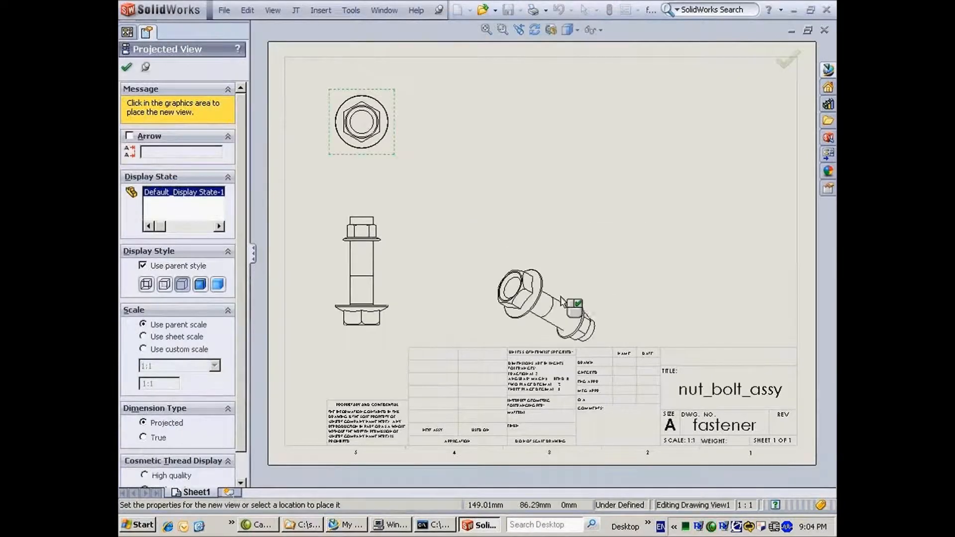
{"action": "left_click", "coordinate": [561, 297]}
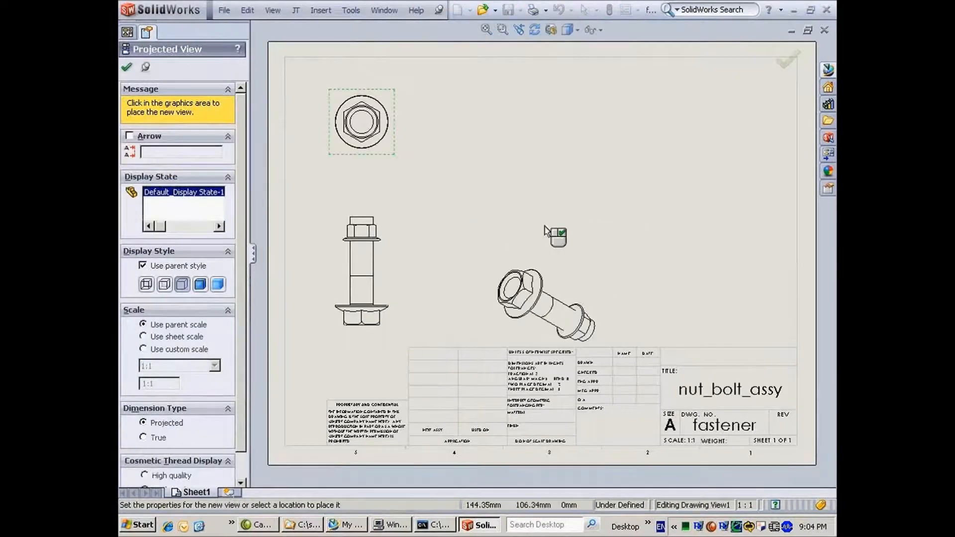
{"action": "left_click", "coordinate": [556, 101]}
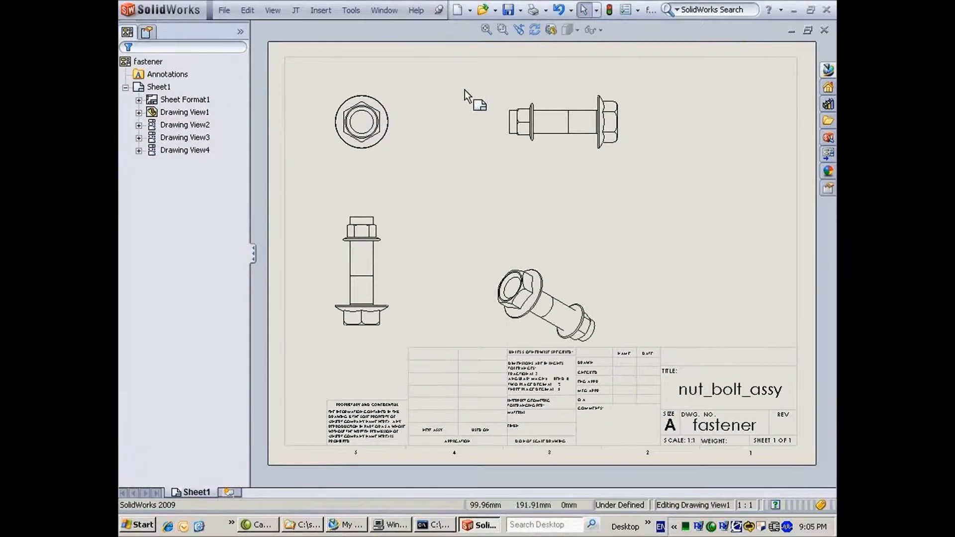
From the Teamcenter pane, start saving the open documents and log in with the user name and password.
{"action": "left_click", "coordinate": [827, 71]}
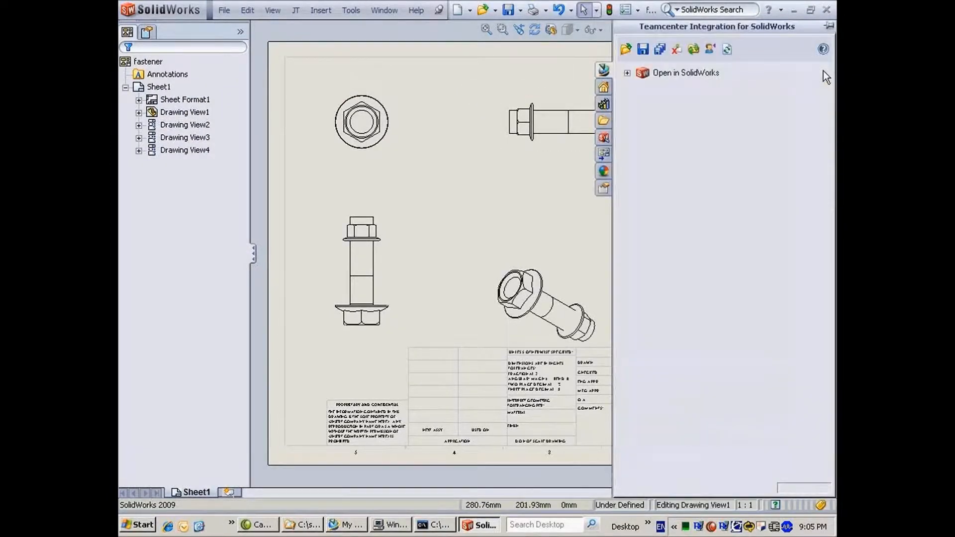
{"action": "double_click", "coordinate": [648, 80]}
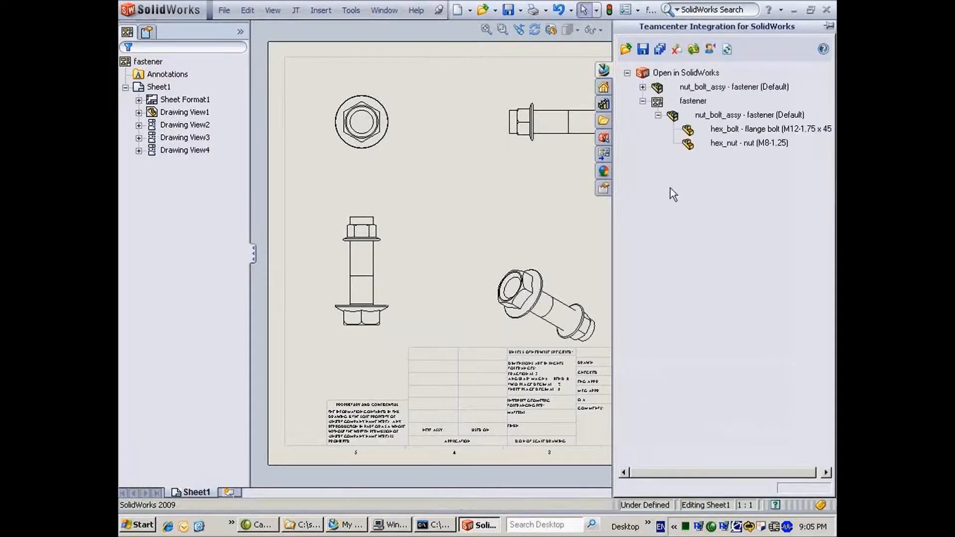
{"action": "left_click", "coordinate": [642, 50]}
{"action": "left_click", "coordinate": [424, 230]}
{"action": "type", "text": "pha"}
{"action": "key", "text": "Tab"}
{"action": "type", "text": "p****"}
{"action": "key", "text": "Return"}
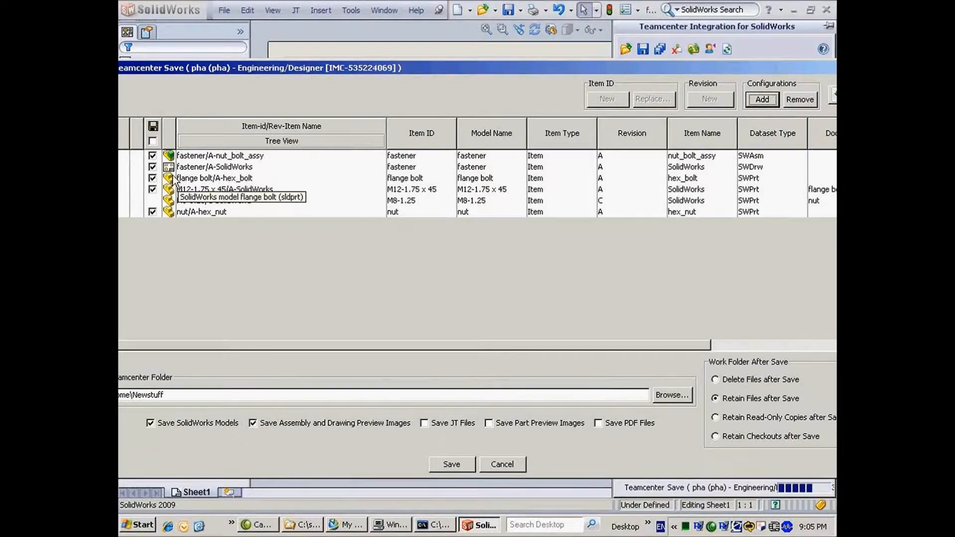
Save into the demo folder with new IDs for all rows, naming the drawing item nut_bolt_assy.
{"action": "left_click", "coordinate": [661, 396]}
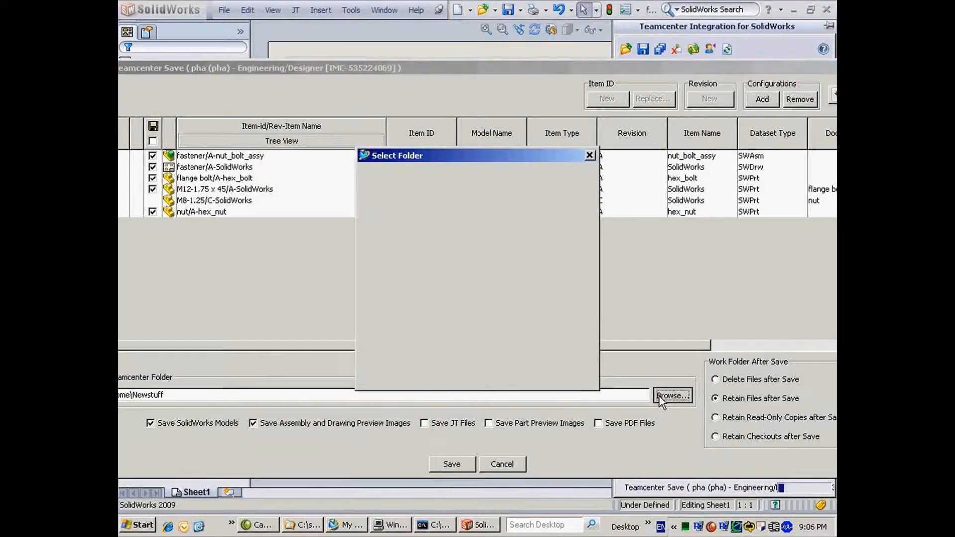
{"action": "left_click", "coordinate": [365, 246]}
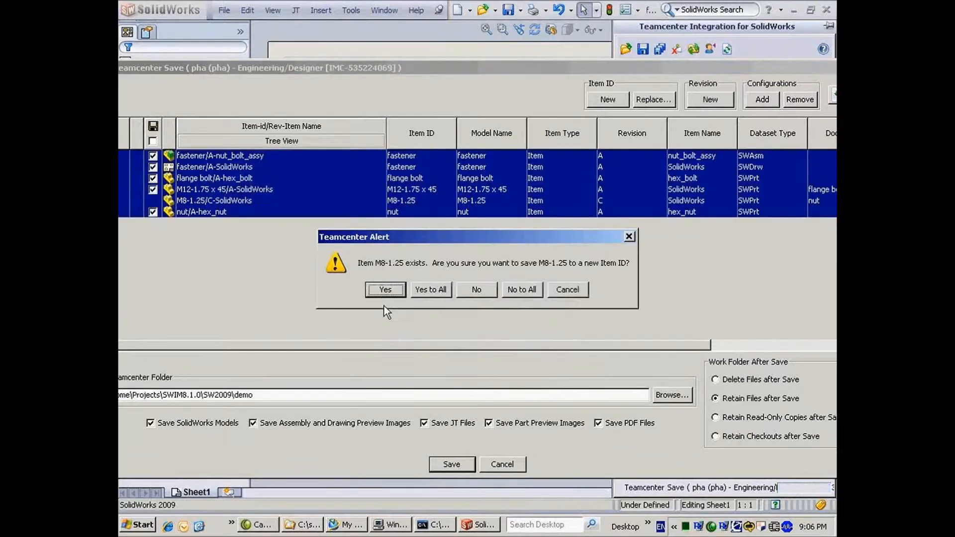
{"action": "left_click", "coordinate": [424, 292]}
{"action": "left_click", "coordinate": [424, 292]}
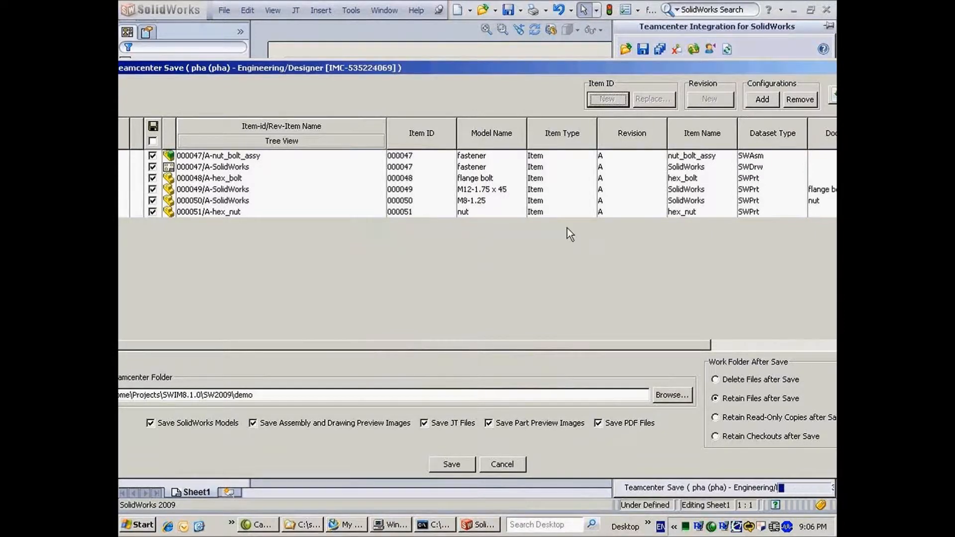
{"action": "left_click", "coordinate": [703, 168]}
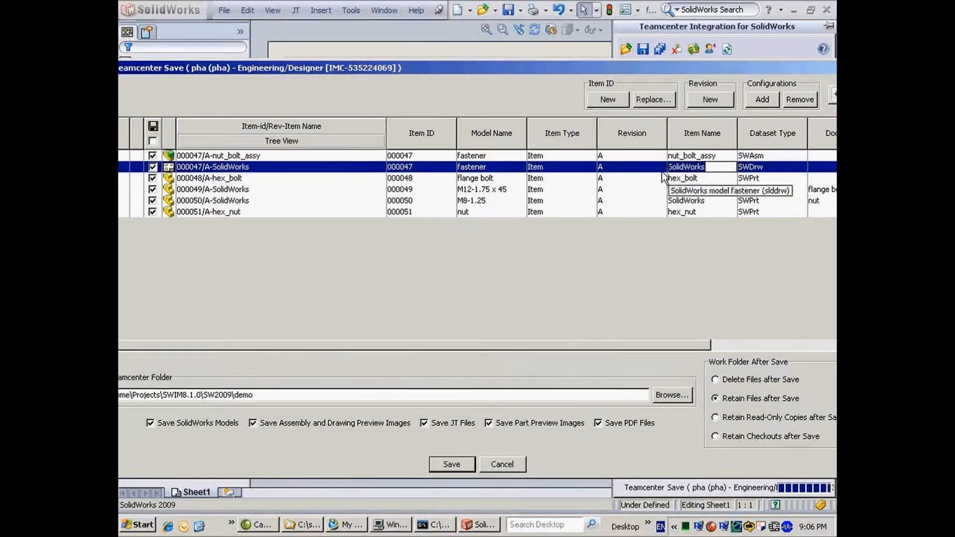
{"action": "type", "text": "nut_bolt_assy"}
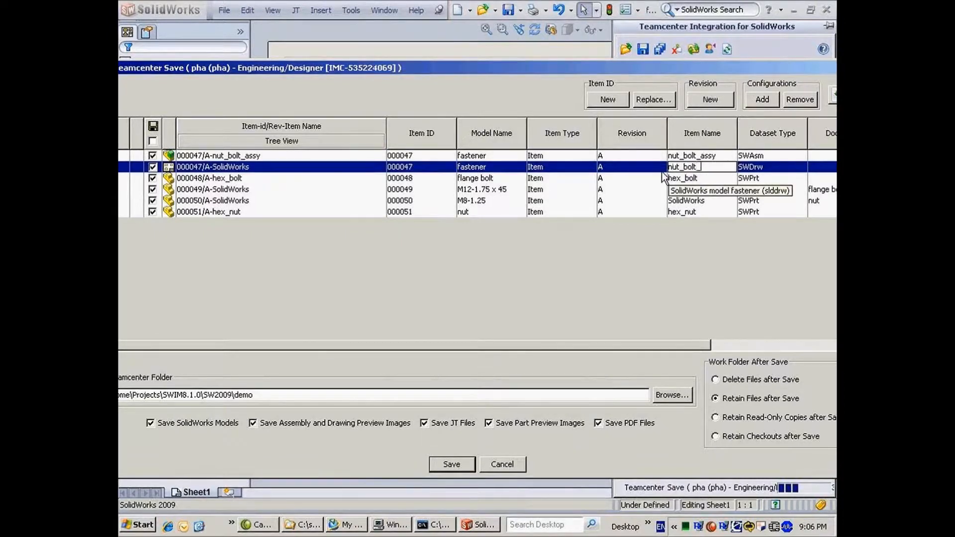
{"action": "left_click", "coordinate": [650, 201]}
{"action": "left_click", "coordinate": [463, 464]}
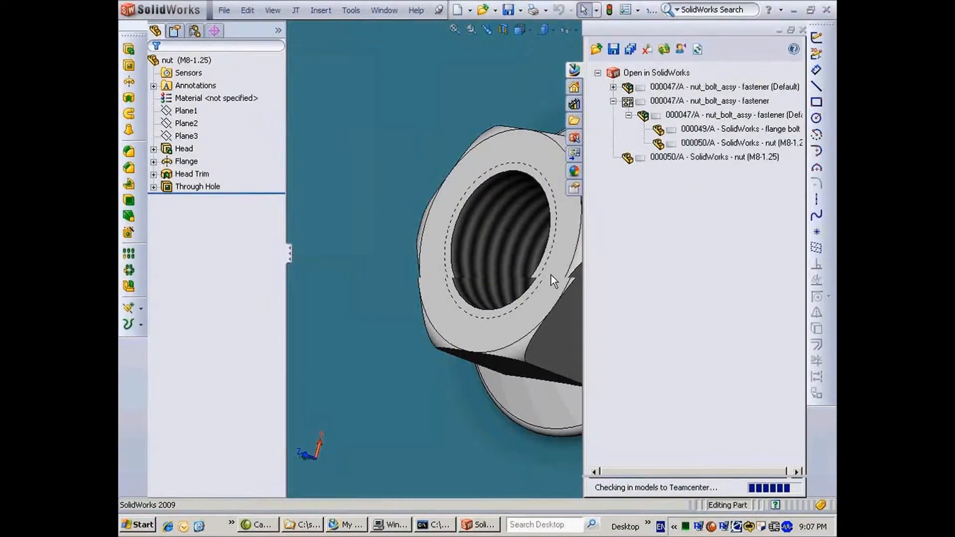
{"action": "key", "text": "alt+F4"}
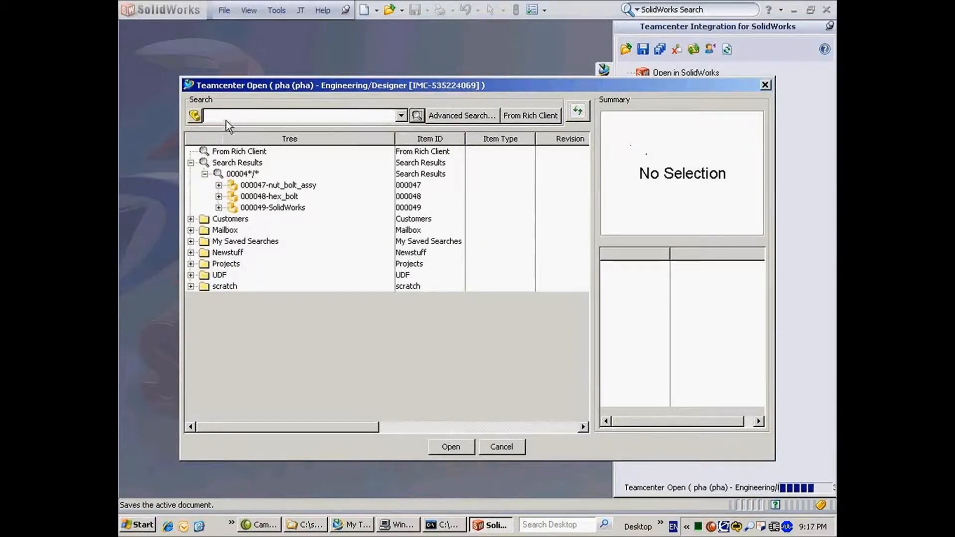
Search Teamcenter for fastener*, then collapse the fastener* and 00004 search results.
{"action": "type", "text": "fastener*"}
{"action": "key", "text": "Return"}
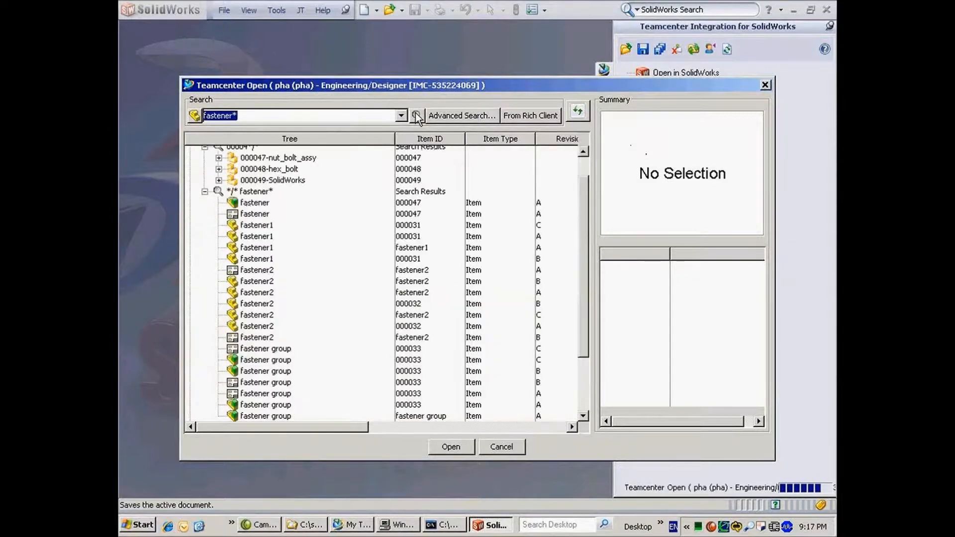
{"action": "left_click", "coordinate": [204, 191]}
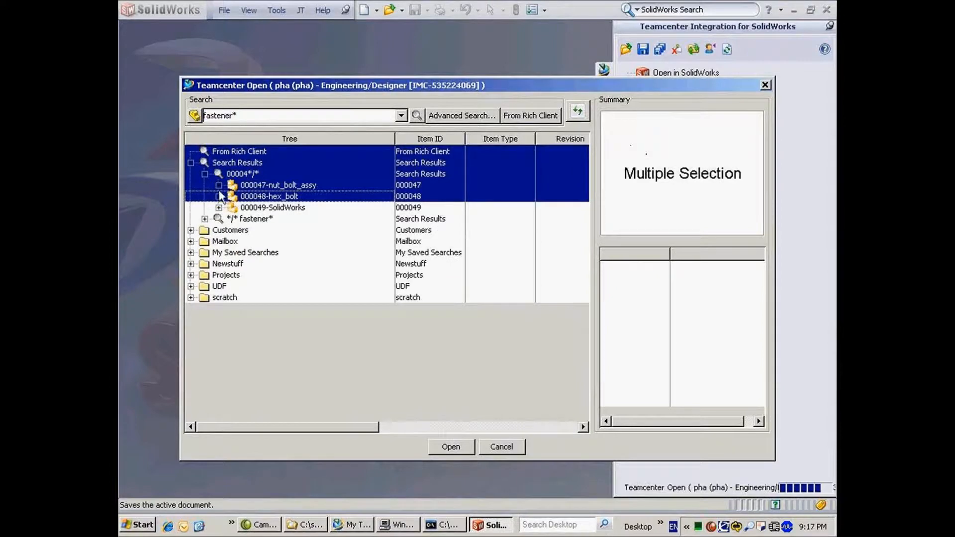
{"action": "left_click", "coordinate": [205, 174]}
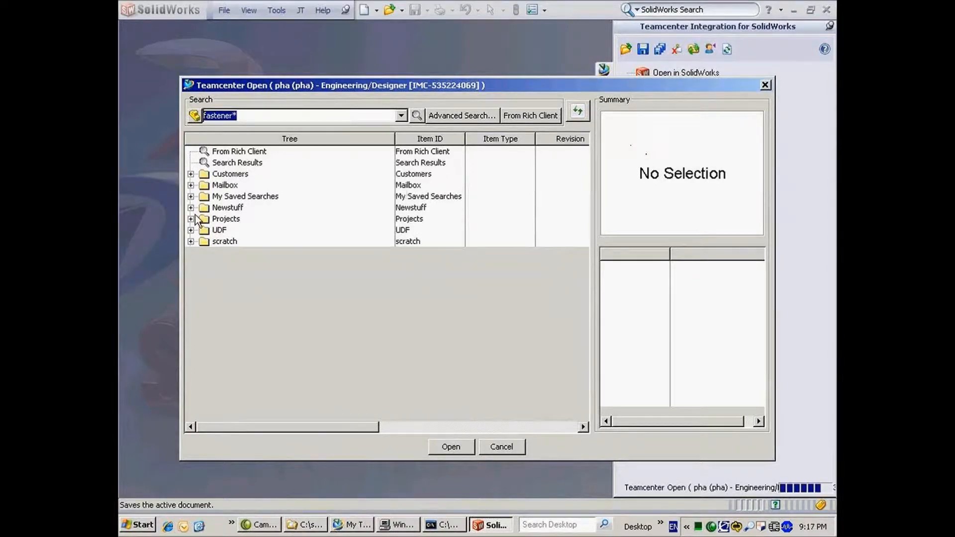
Expand Projects > SWIM8.1.0 > SW2009 > demo down to the 000047-nut_bolt_assy item.
{"action": "left_click", "coordinate": [191, 219]}
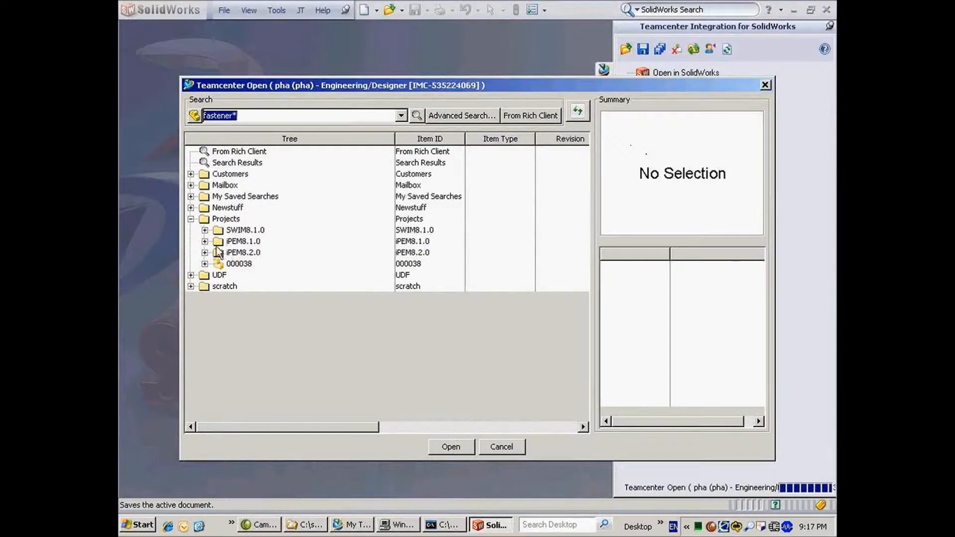
{"action": "left_click", "coordinate": [205, 230]}
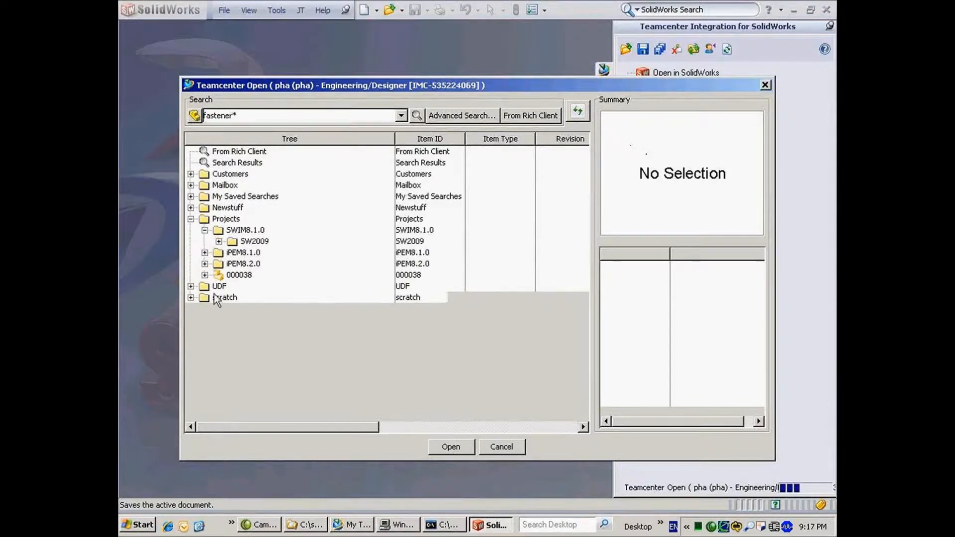
{"action": "left_click", "coordinate": [219, 241]}
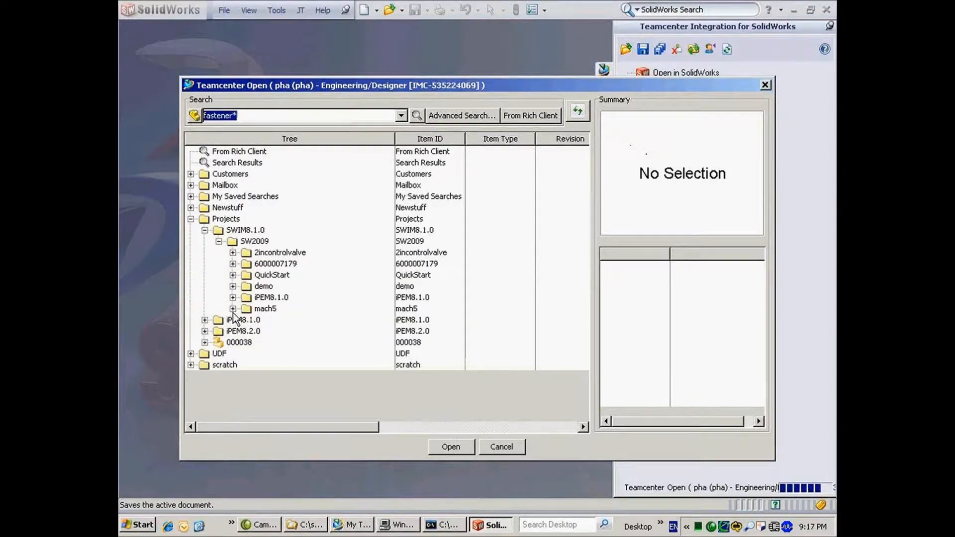
{"action": "left_click", "coordinate": [232, 286]}
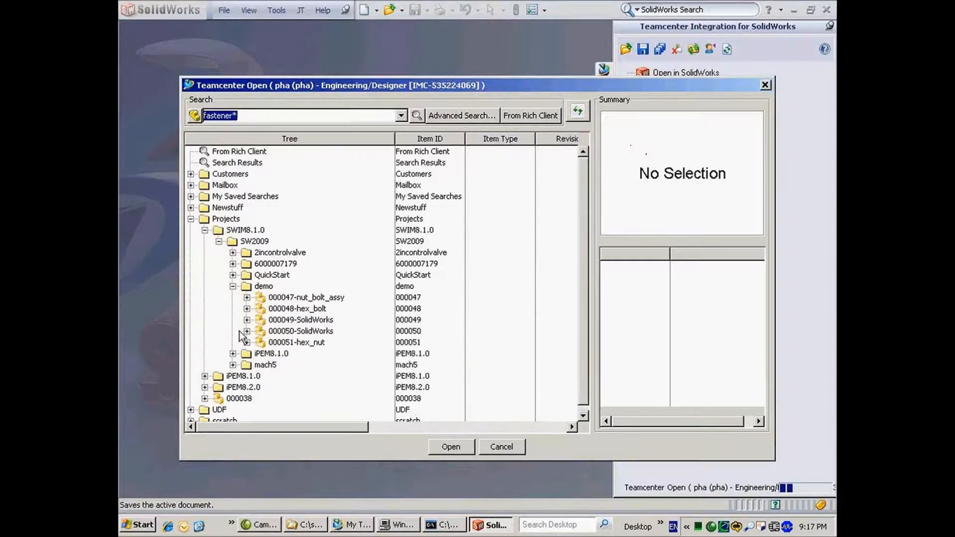
{"action": "left_click", "coordinate": [247, 297]}
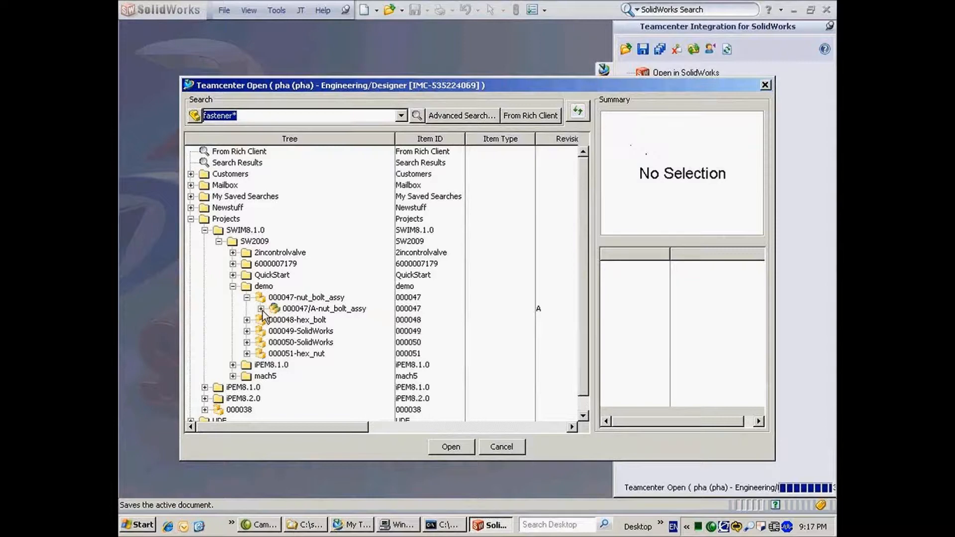
Expand nut_bolt_assy revision A's fastener datasets and the 000051-hex_nut revisions A and B.
{"action": "left_click", "coordinate": [261, 308]}
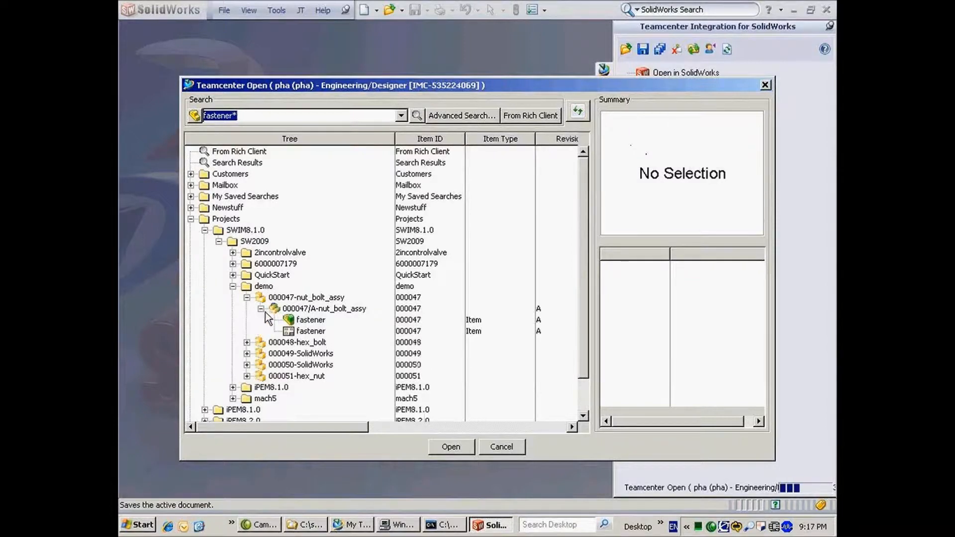
{"action": "left_click", "coordinate": [259, 330]}
{"action": "left_click", "coordinate": [247, 376]}
{"action": "left_click", "coordinate": [274, 387]}
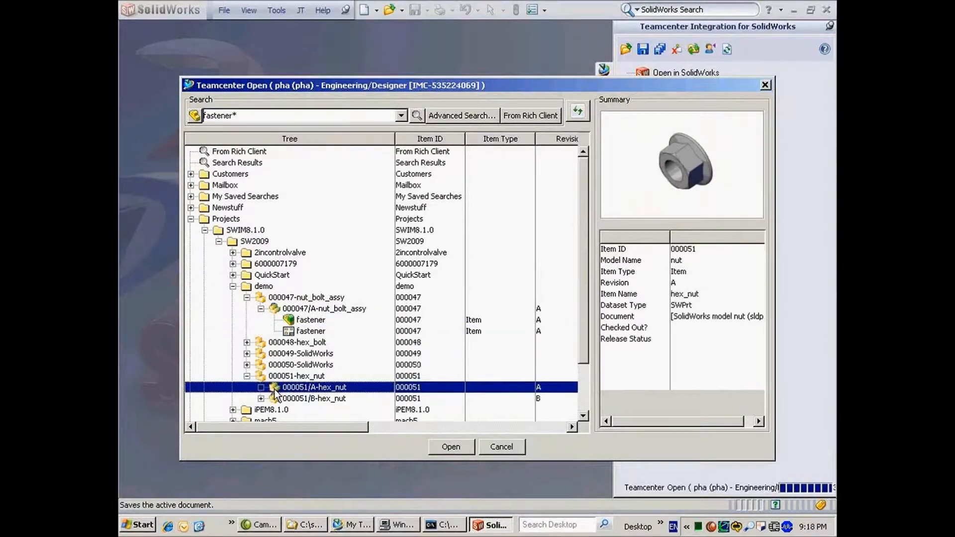
{"action": "left_click", "coordinate": [279, 399]}
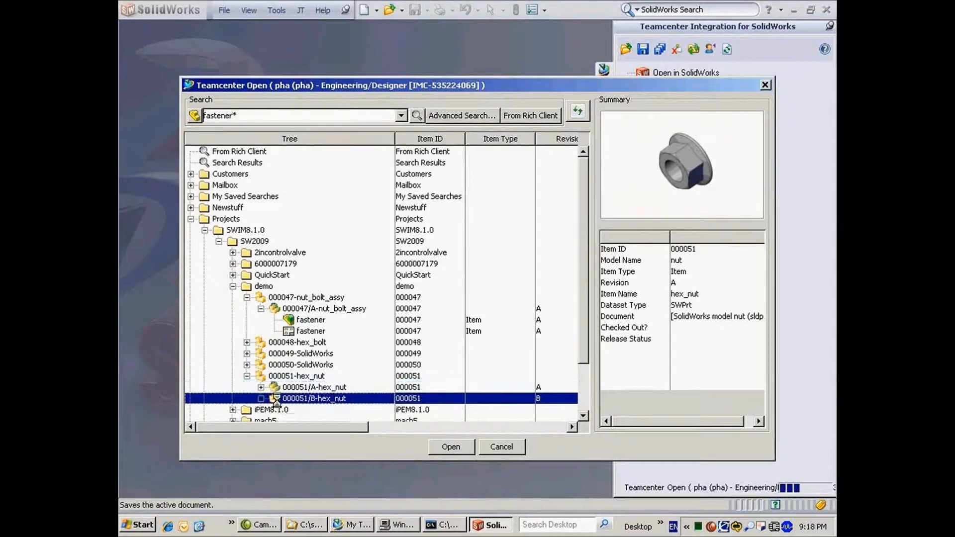
{"action": "left_click", "coordinate": [260, 387]}
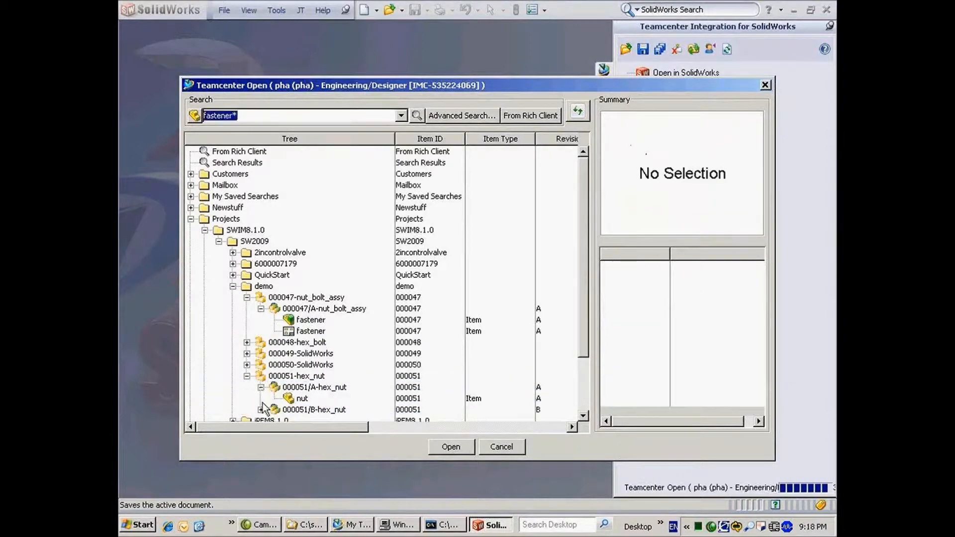
{"action": "left_click", "coordinate": [261, 410]}
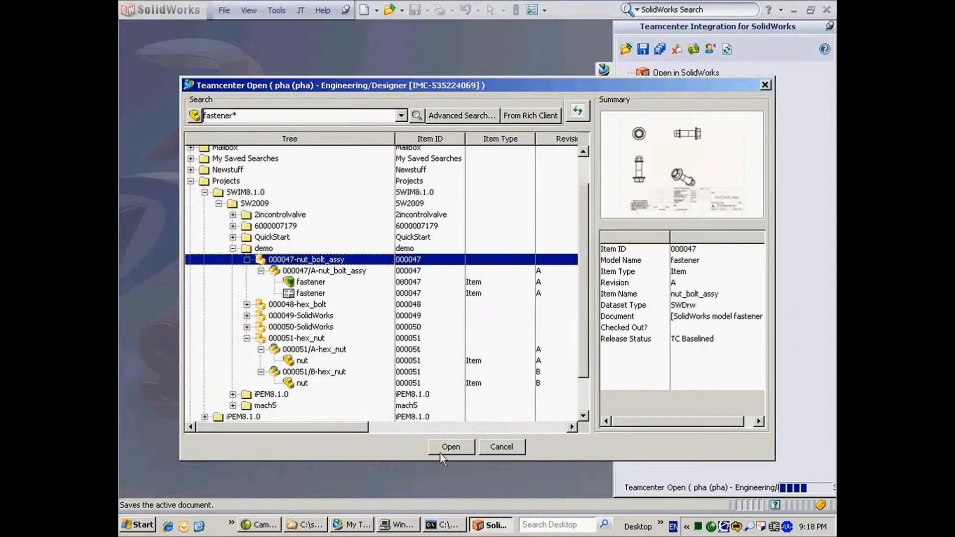
Open 000047/A nut_bolt_assy with Precise Only revision configuration, then dismiss the Teamcenter alert.
{"action": "left_click", "coordinate": [438, 449]}
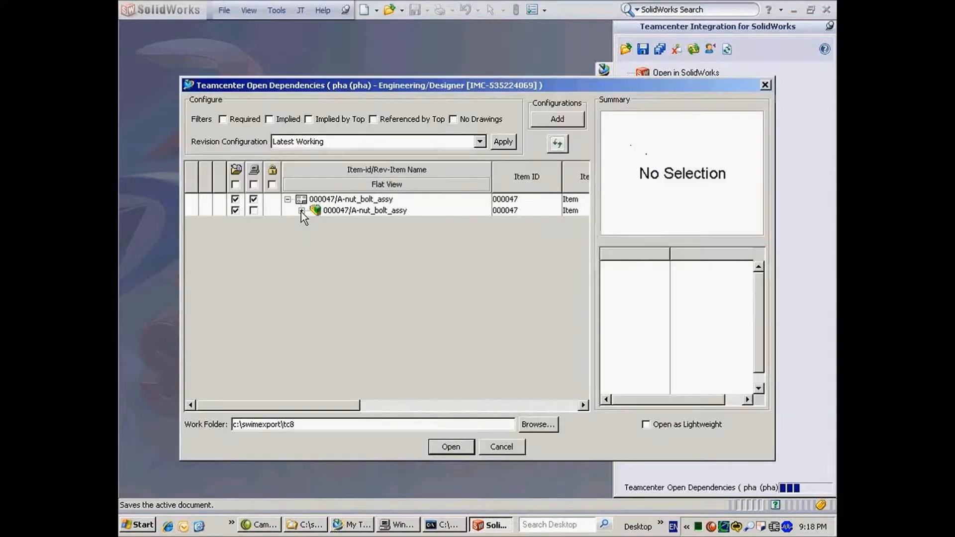
{"action": "left_click", "coordinate": [301, 211]}
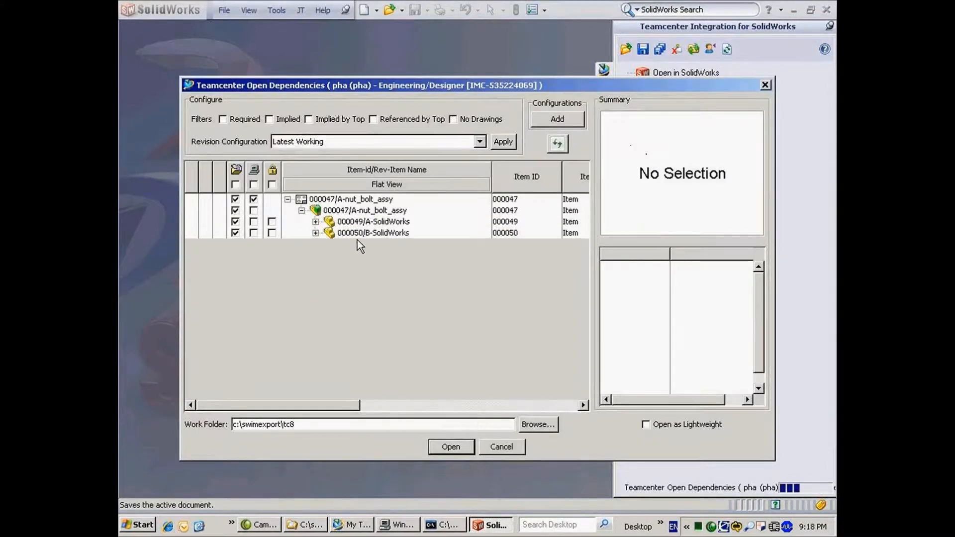
{"action": "left_click", "coordinate": [480, 141]}
{"action": "left_click", "coordinate": [298, 220]}
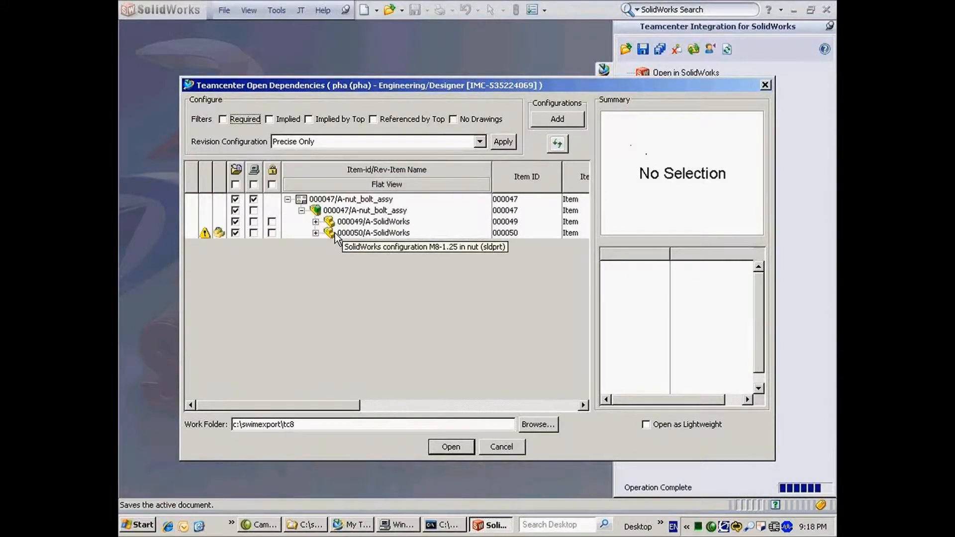
{"action": "left_click", "coordinate": [334, 234]}
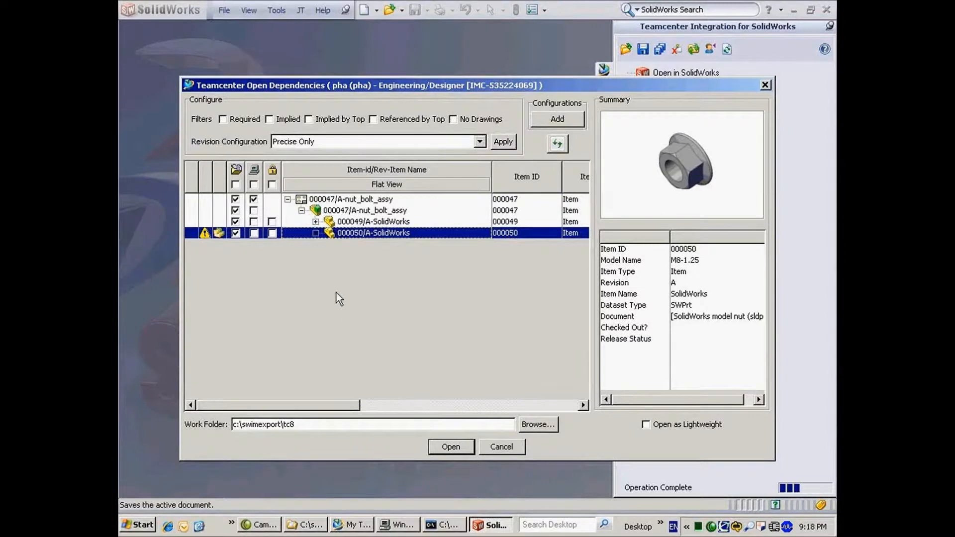
{"action": "left_click", "coordinate": [451, 446]}
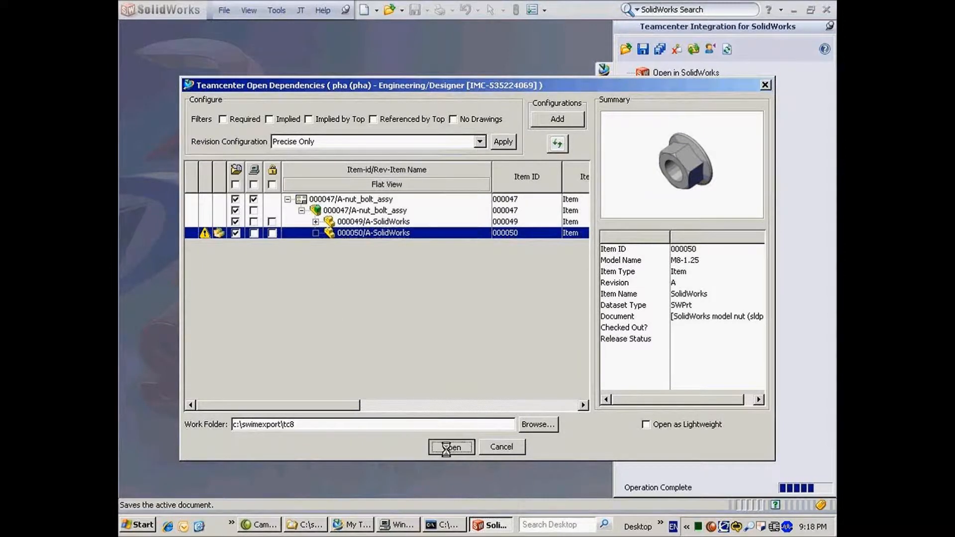
{"action": "left_click", "coordinate": [406, 292]}
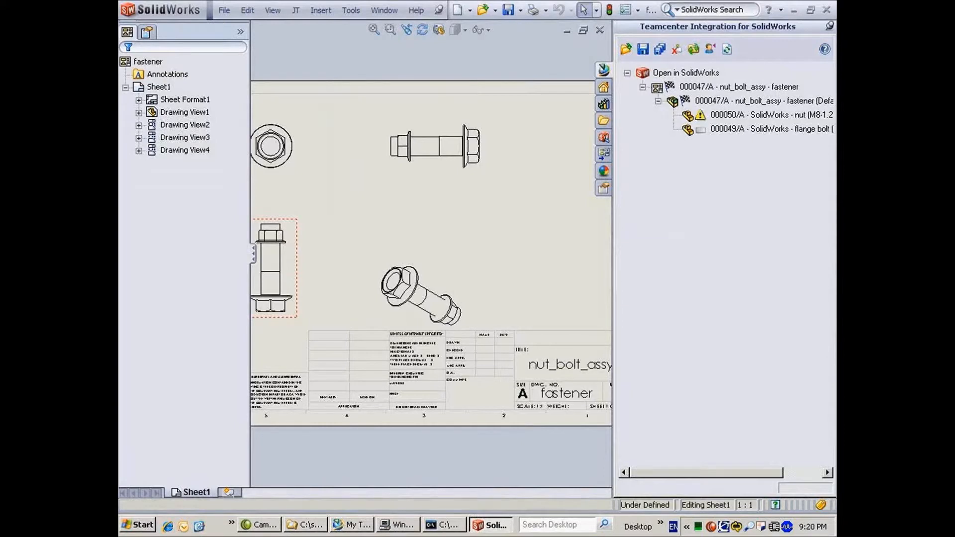
Check the flange bolt part into Teamcenter, then advance to the questions and inquiries slide.
{"action": "right_click", "coordinate": [723, 131]}
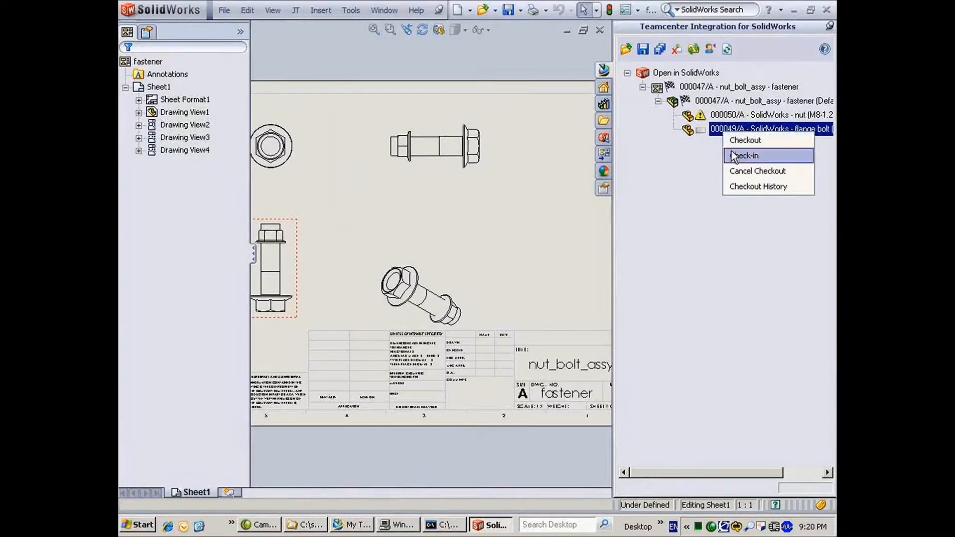
{"action": "left_click", "coordinate": [735, 144]}
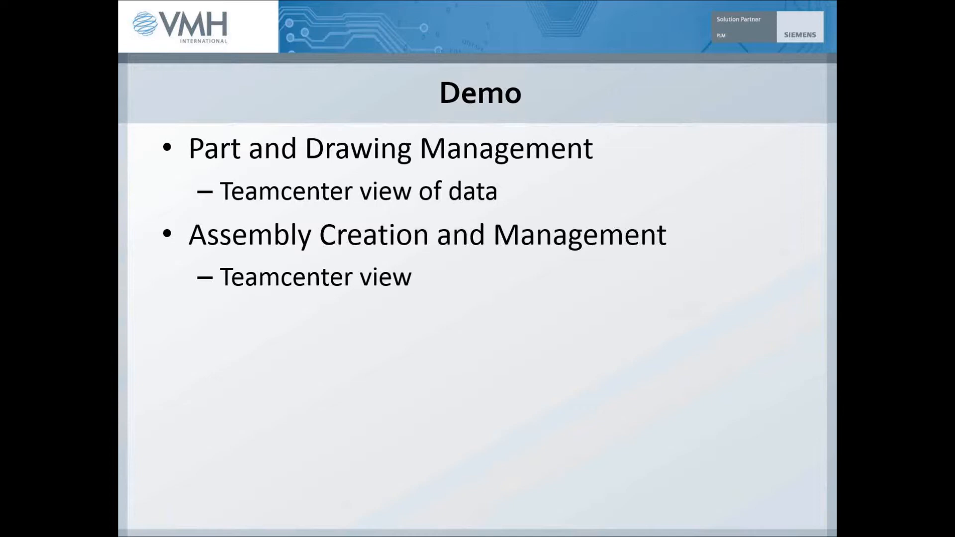
{"action": "key", "text": "Right"}
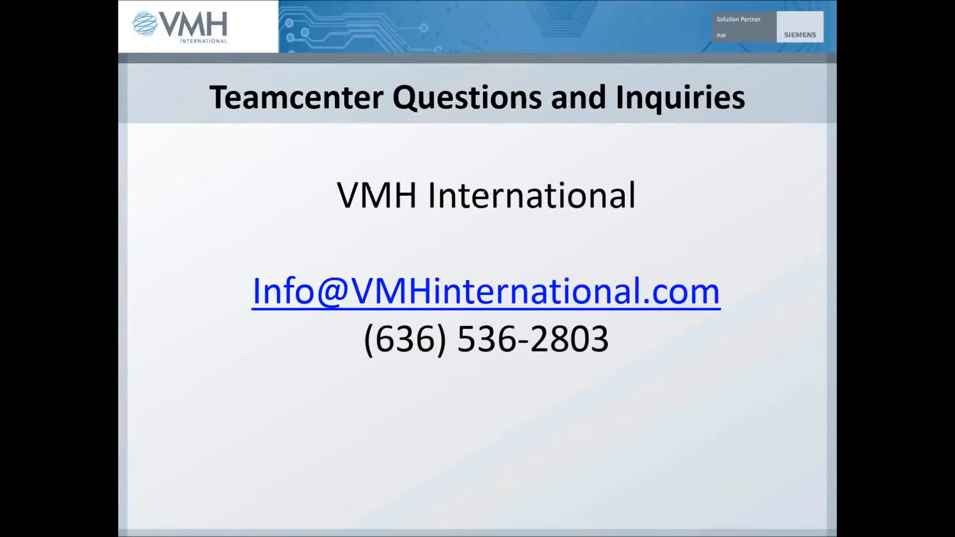